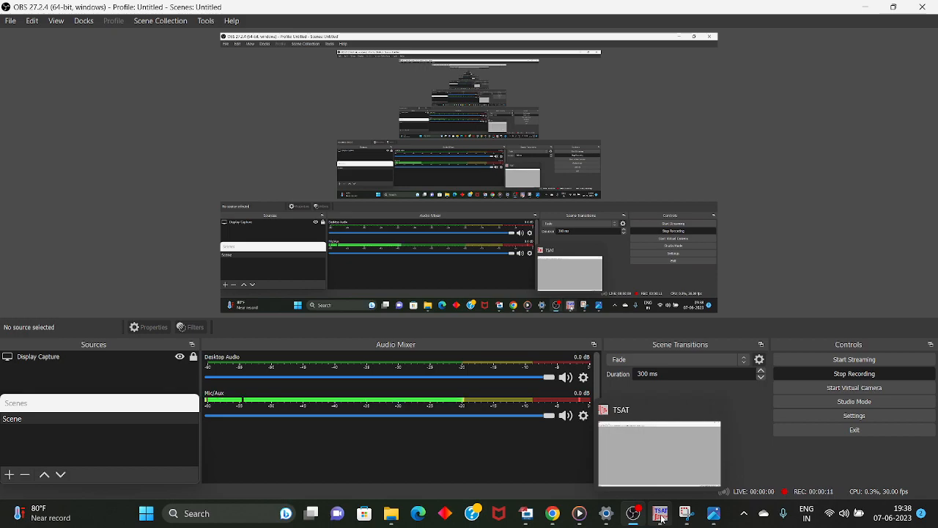
- View the nine-bus network diagram, and open the 9bus_exciter_governor_new case in TSAT
click(713, 516)
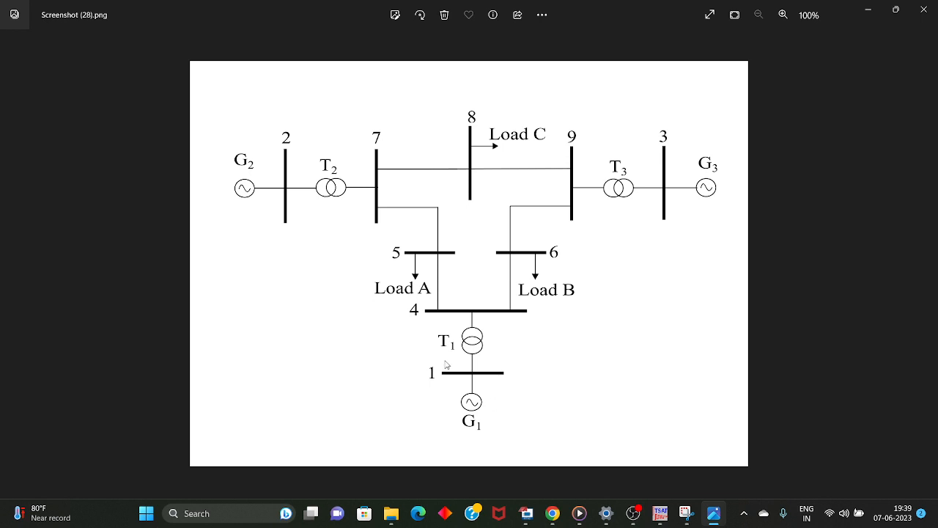
click(663, 514)
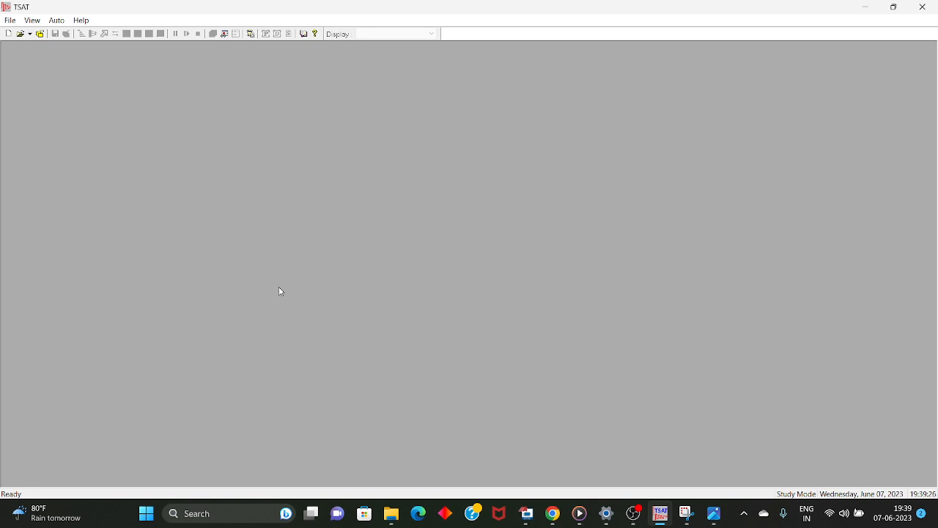
click(11, 22)
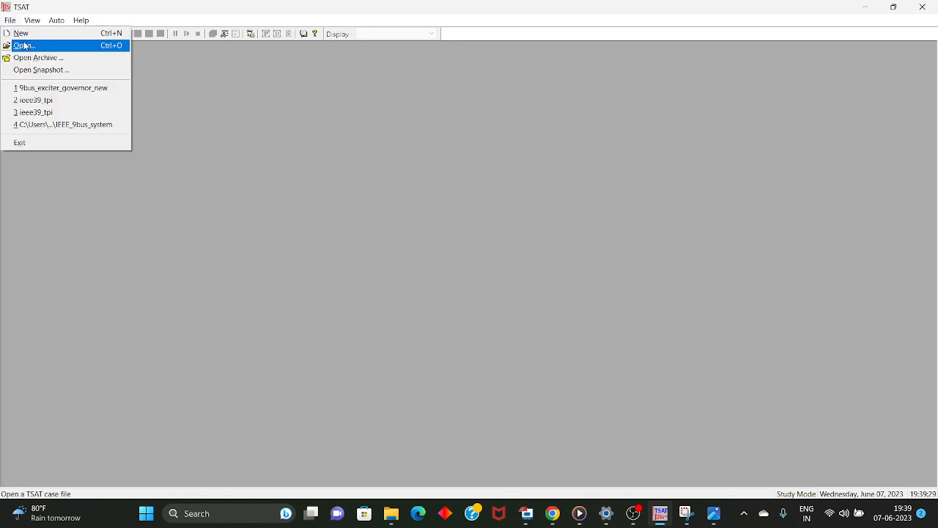
click(25, 47)
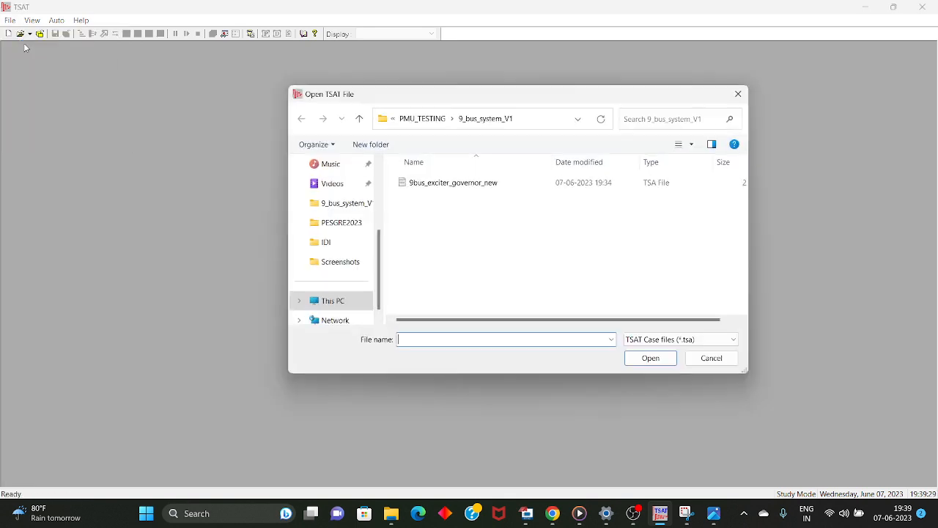
double_click(456, 183)
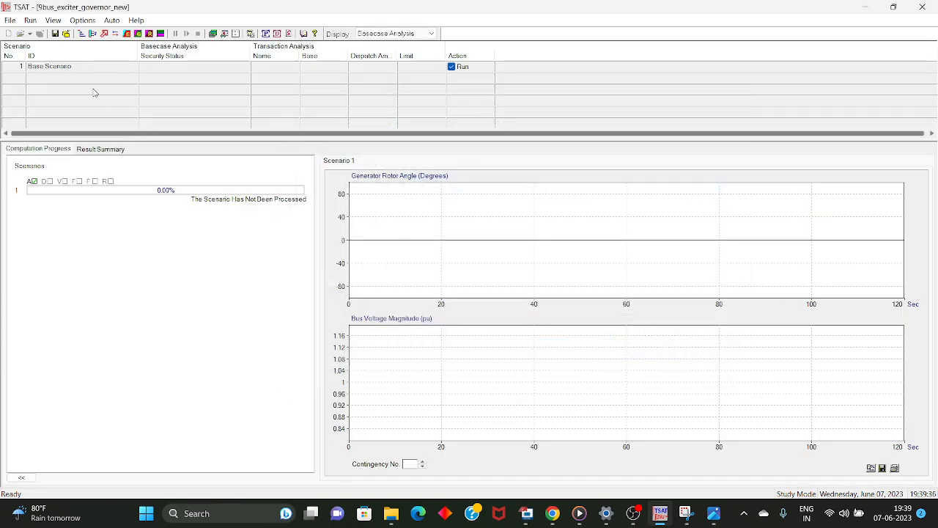
- Open the Base Scenario for editing and review its powerflow, dynamic, monitor and contingency data
double_click(85, 68)
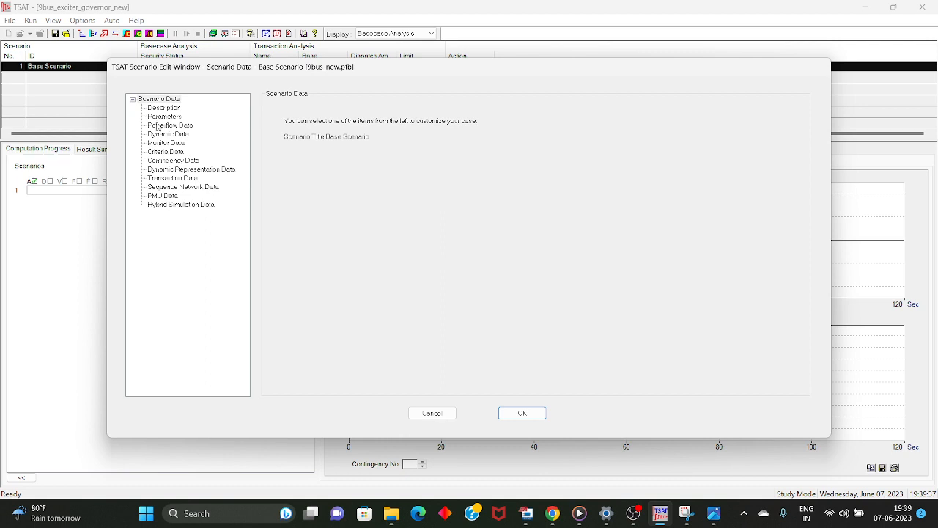
click(162, 125)
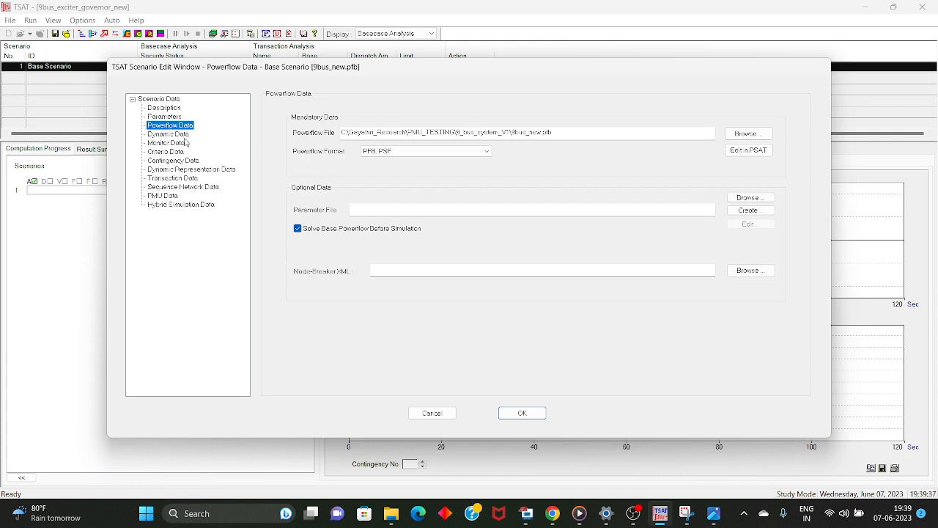
click(173, 135)
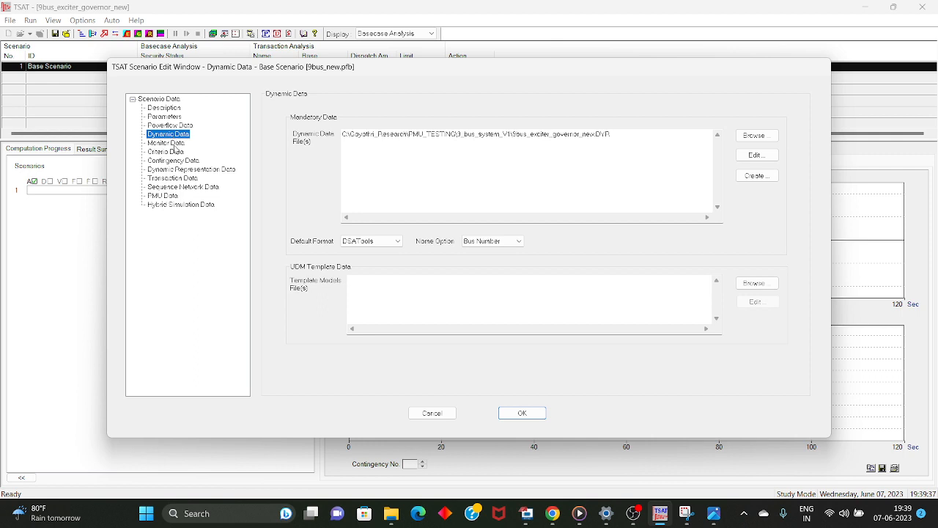
click(174, 144)
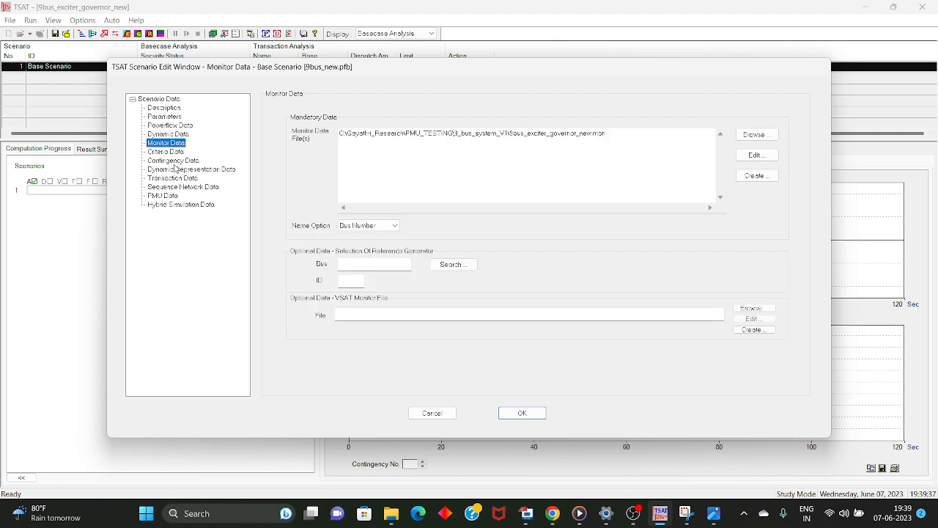
click(174, 161)
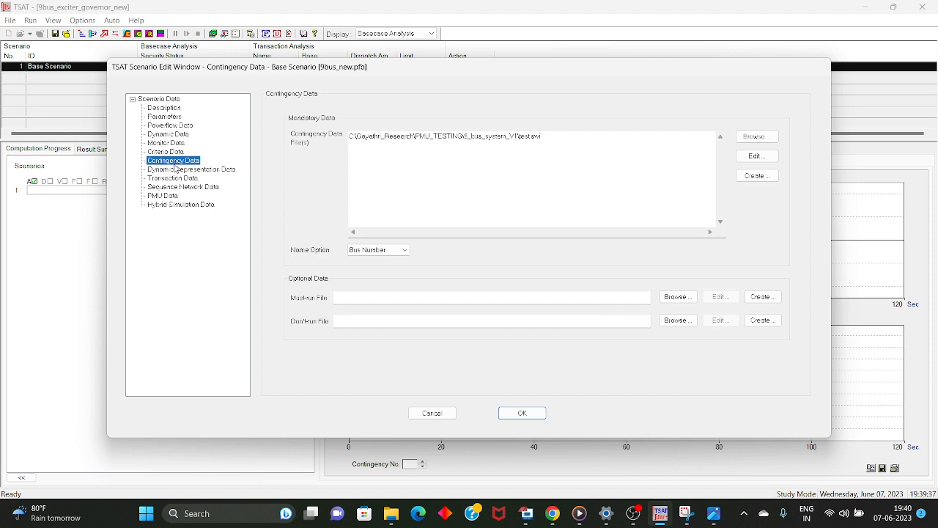
- Start a new PMU data file for the scenario and add the generator at ACBus1 to the specified generators
click(168, 197)
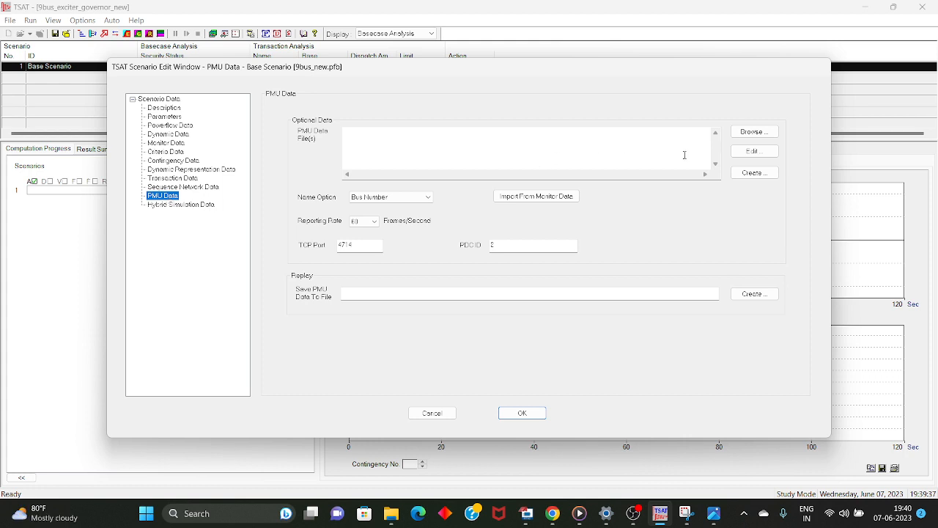
click(751, 173)
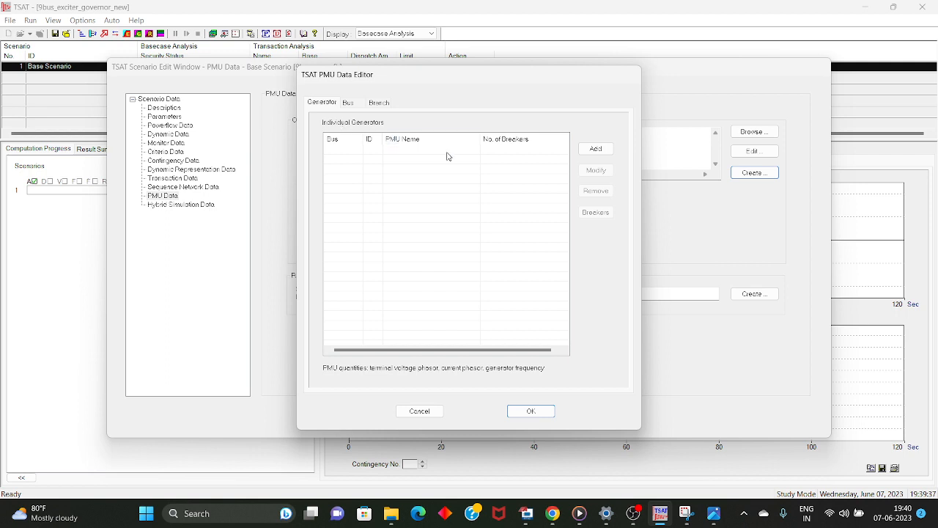
click(596, 149)
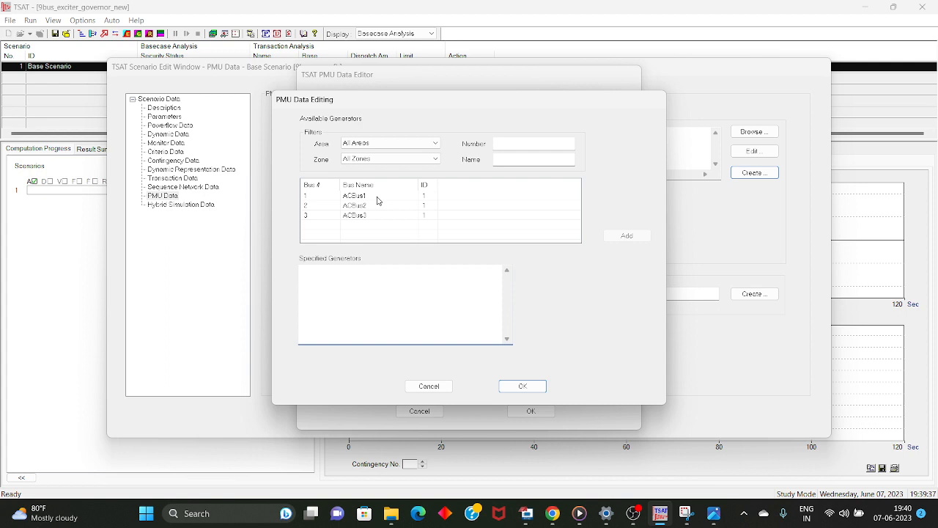
click(378, 198)
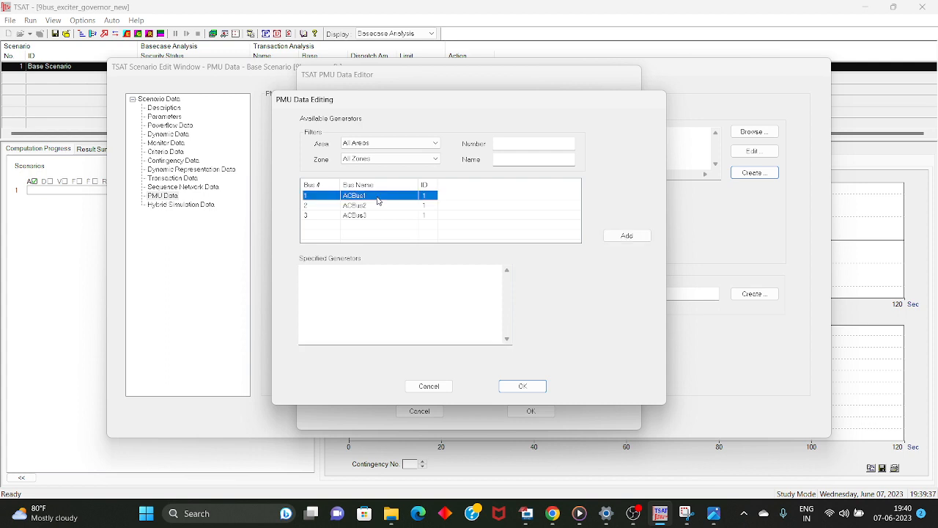
click(631, 236)
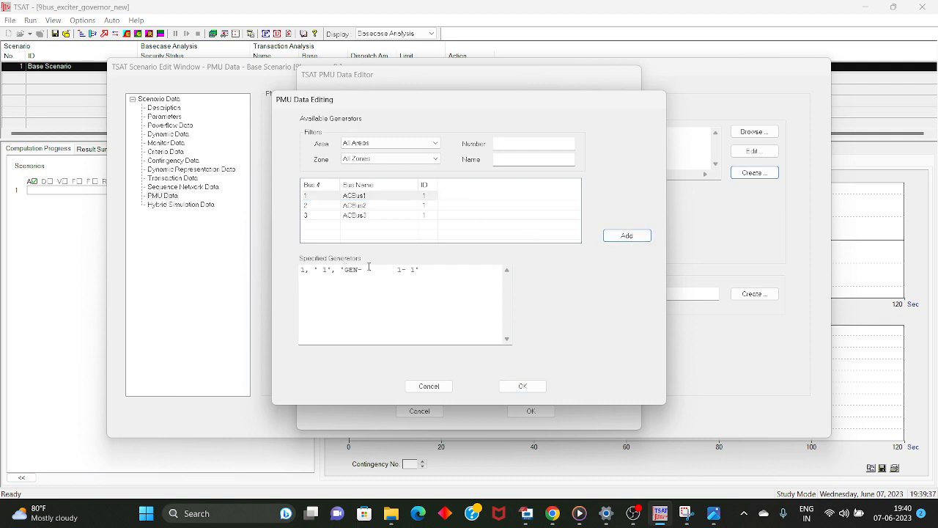
- Rename the PMU of the bus 1 generator to GEN1 and accept the generator entry
click(413, 270)
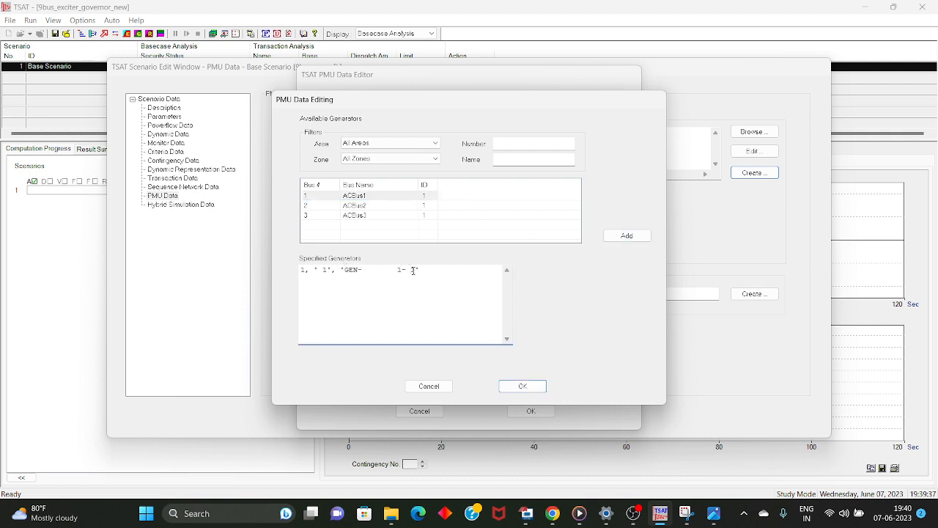
key(BackSpace)
key(BackSpace)
key(BackSpace)
key(BackSpace)
key(BackSpace)
text(EN)
click(523, 386)
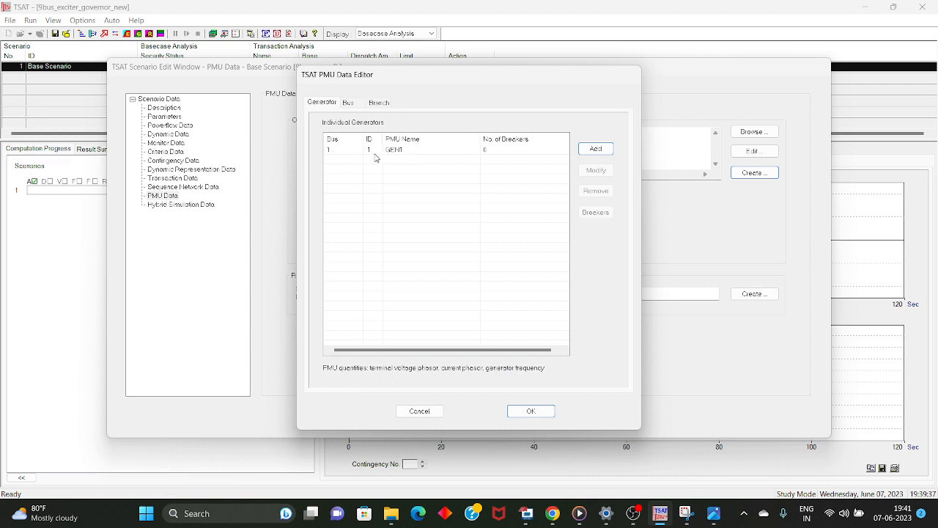
- Add the generator at ACBus2 to the PMU data with the PMU name GEN2
click(596, 148)
click(397, 206)
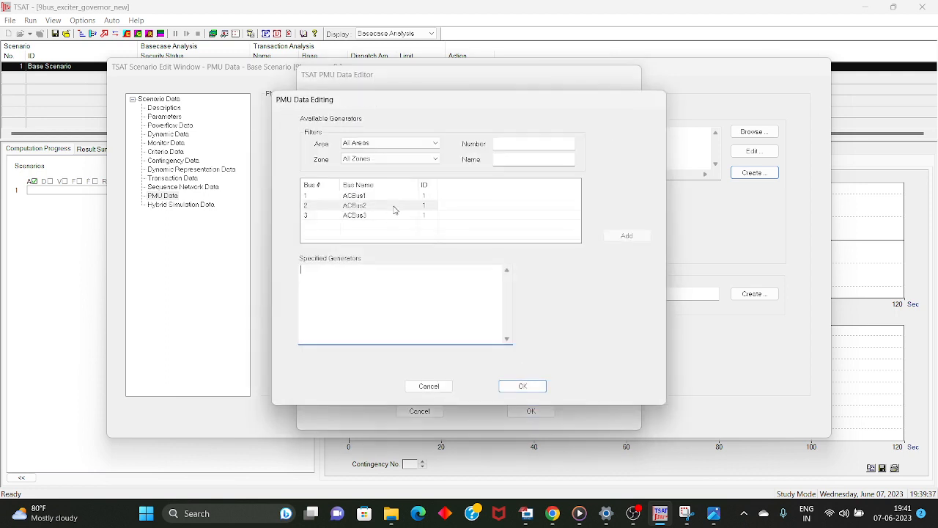
click(627, 236)
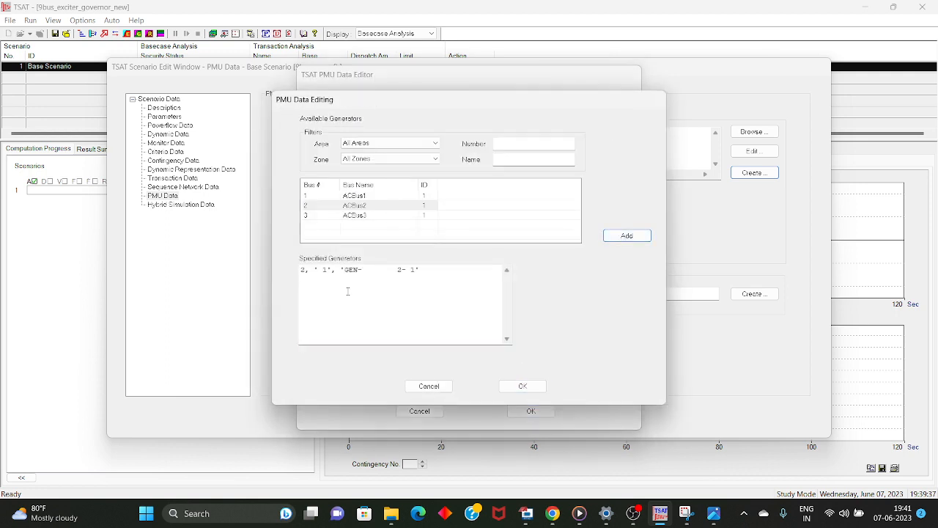
click(415, 270)
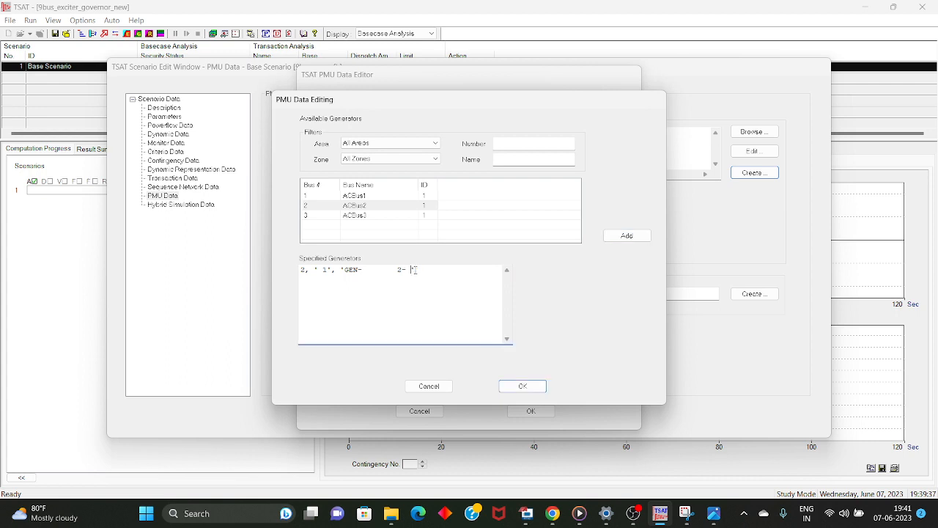
key(BackSpace)
key(BackSpace)
key(BackSpace)
key(BackSpace)
key(BackSpace)
key(BackSpace)
key(BackSpace)
key(BackSpace)
key(BackSpace)
key(BackSpace)
text(2)
click(523, 388)
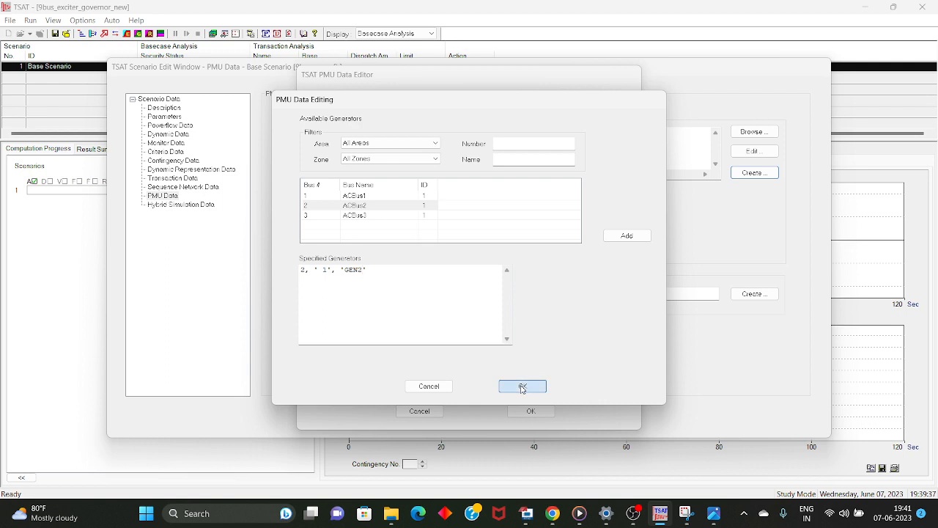
- Add the generator at ACBus3 to the PMU data with the PMU name GEN3
click(592, 151)
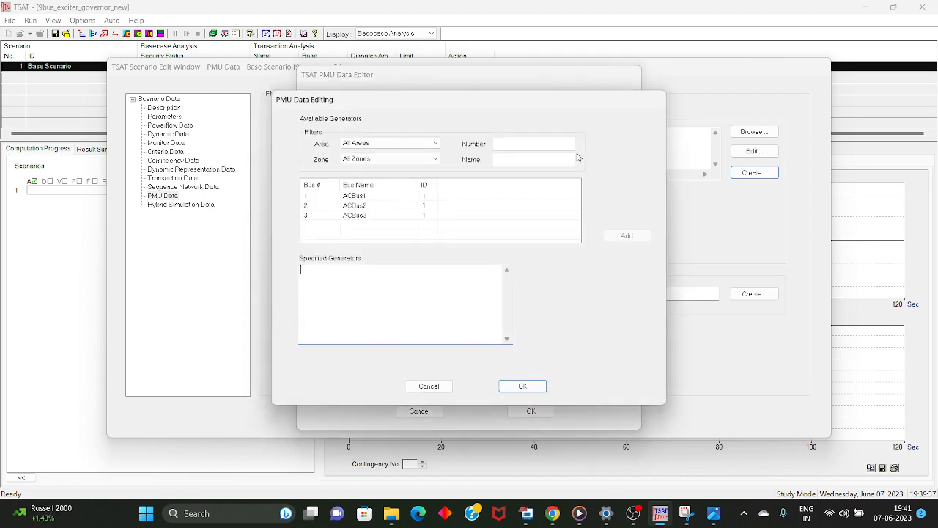
double_click(369, 216)
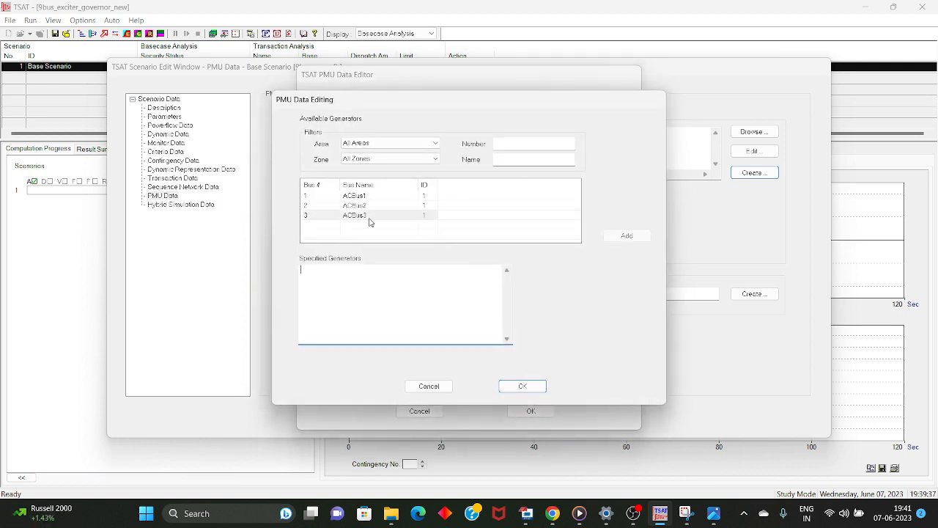
click(416, 270)
key(BackSpace)
key(BackSpace)
key(BackSpace)
text(3)
click(534, 387)
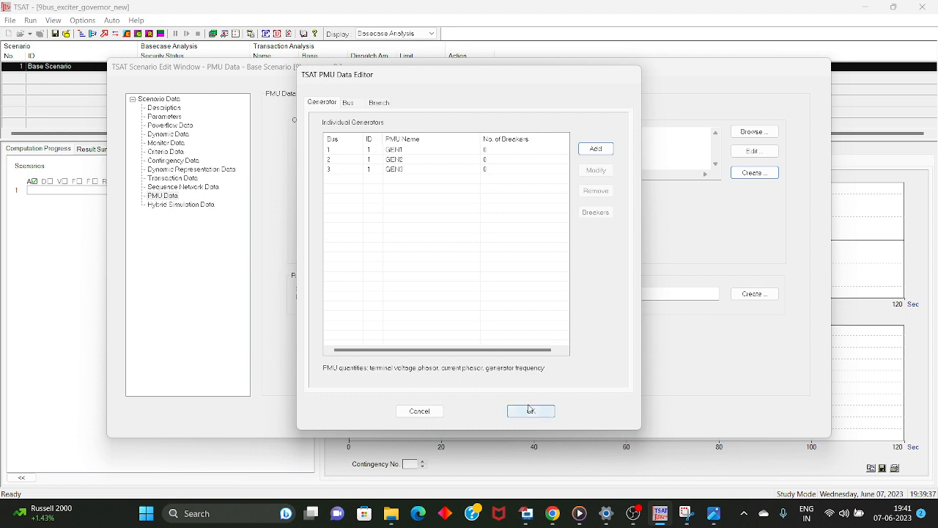
- Accept the PMU definitions and save them as PMU_DATA in the 9_bus_system_V1 folder
click(531, 411)
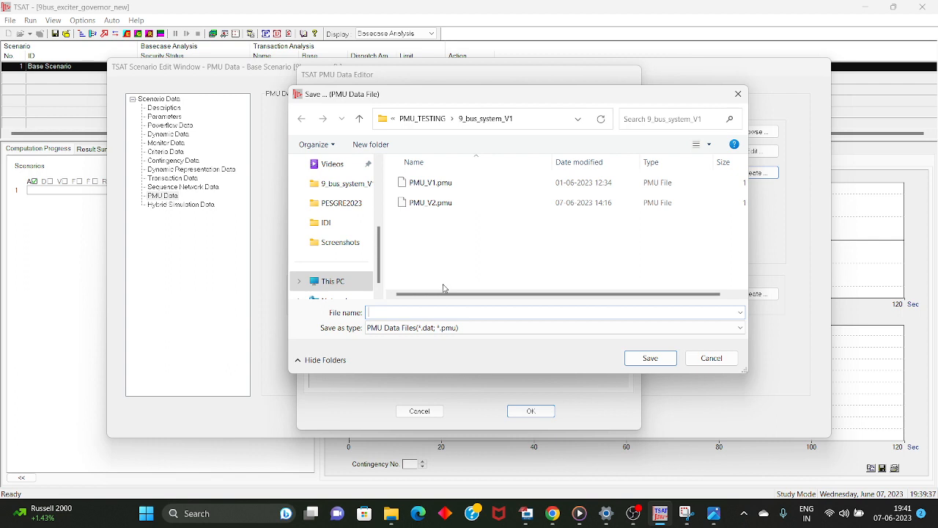
text(PM)
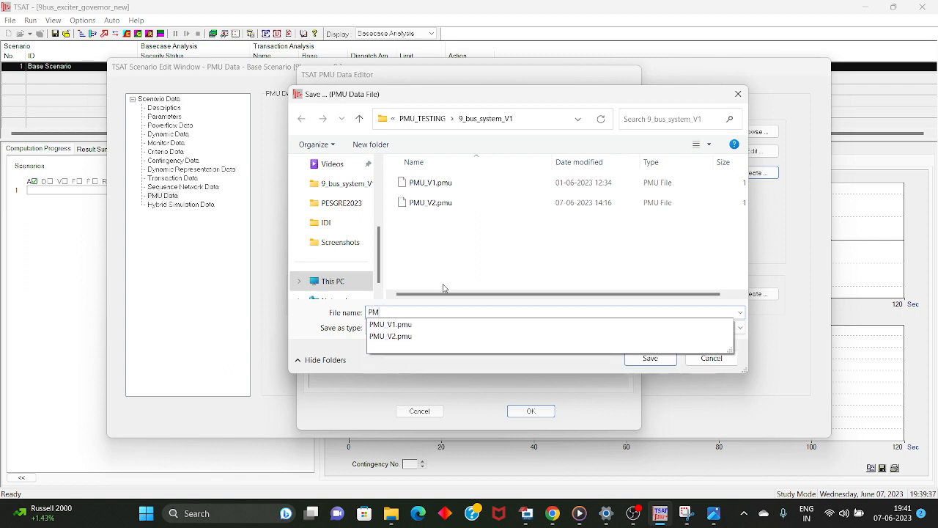
text(U_DAYA)
key(BackSpace)
key(BackSpace)
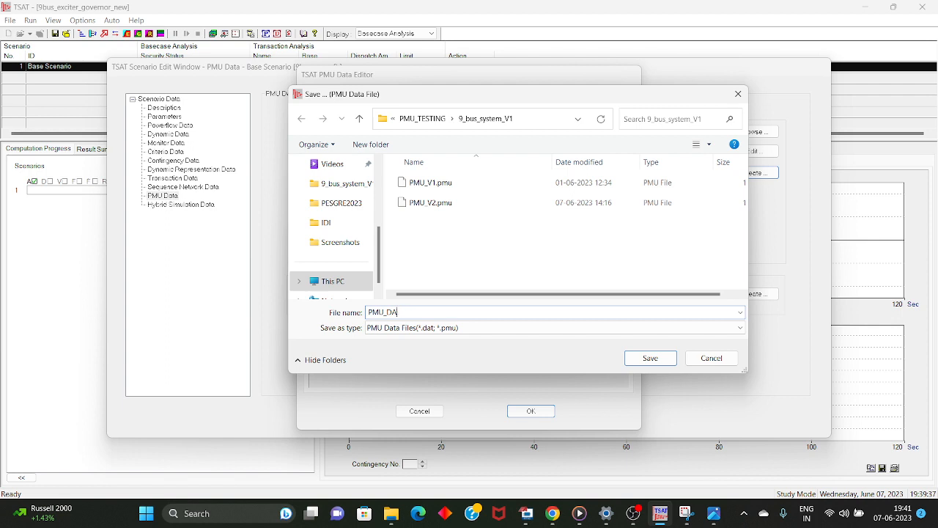
text(TA)
click(652, 359)
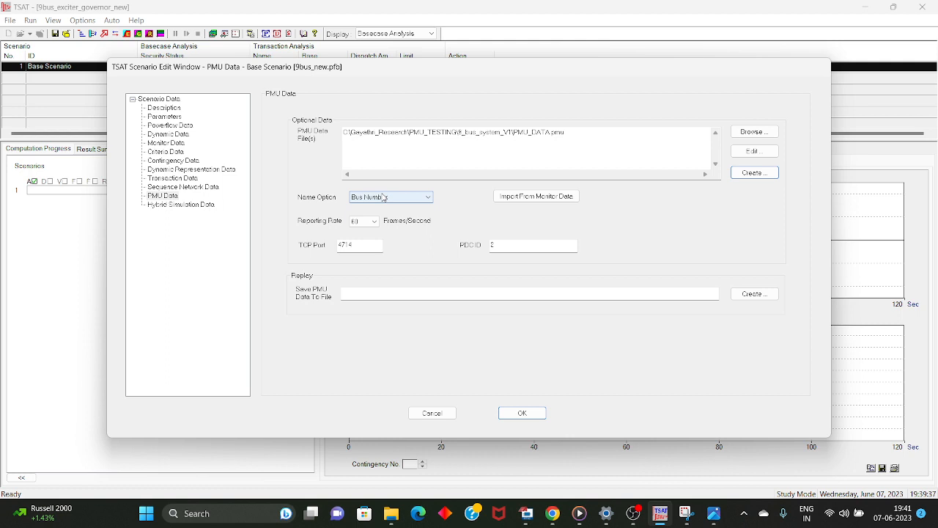
- Review the available PMU reporting rates and check the common frequency base in the scenario's model parameters
click(377, 222)
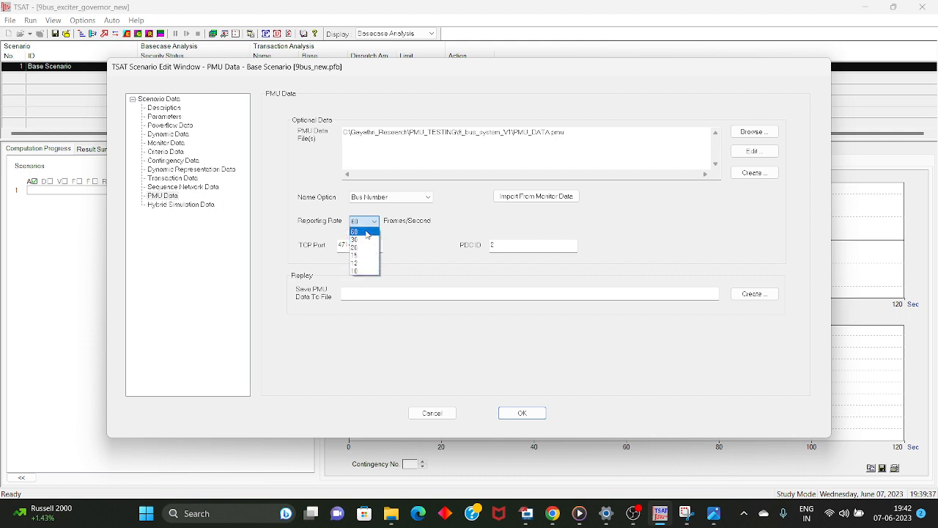
click(433, 234)
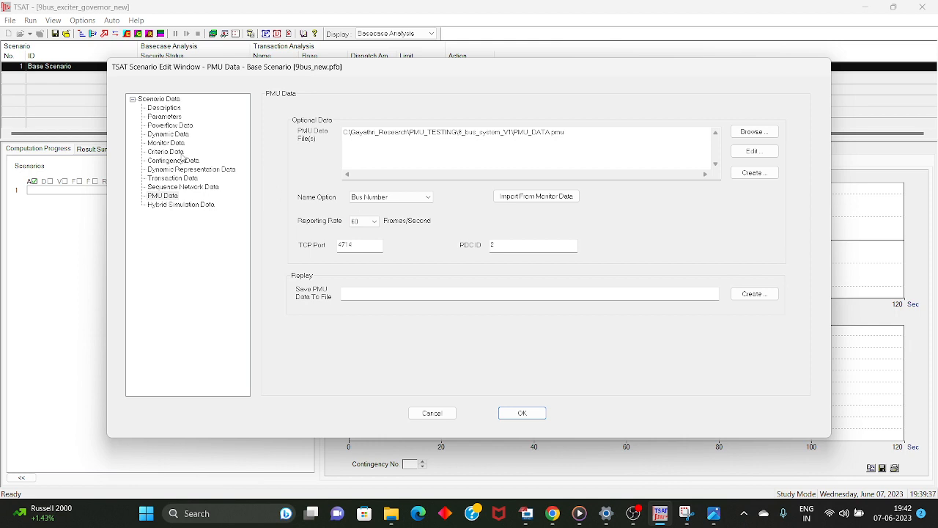
click(165, 117)
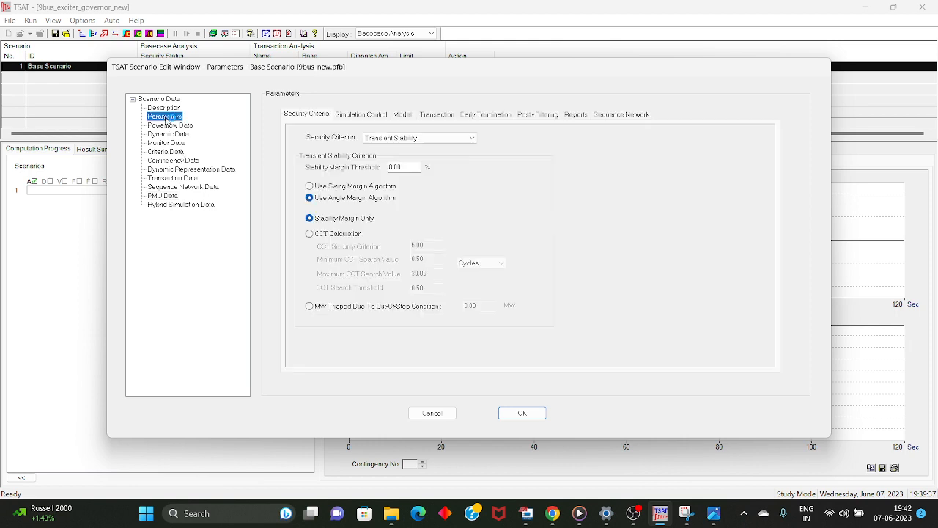
click(402, 115)
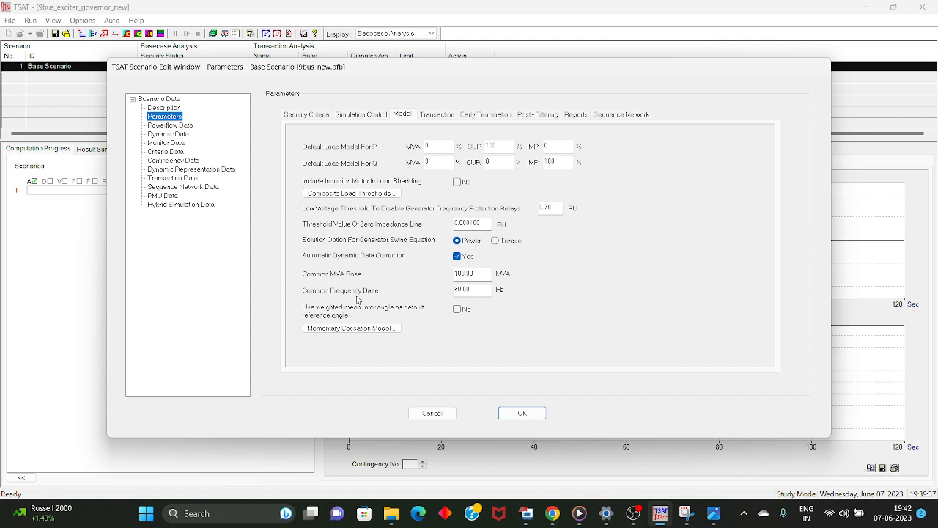
- Set the reporting rate in the scenario's PMU data to 60 frames per second
click(163, 196)
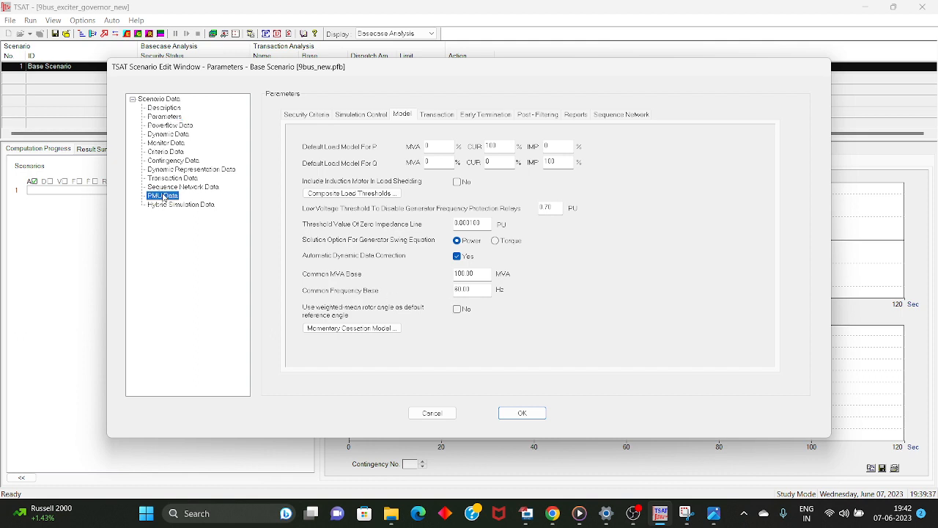
click(370, 221)
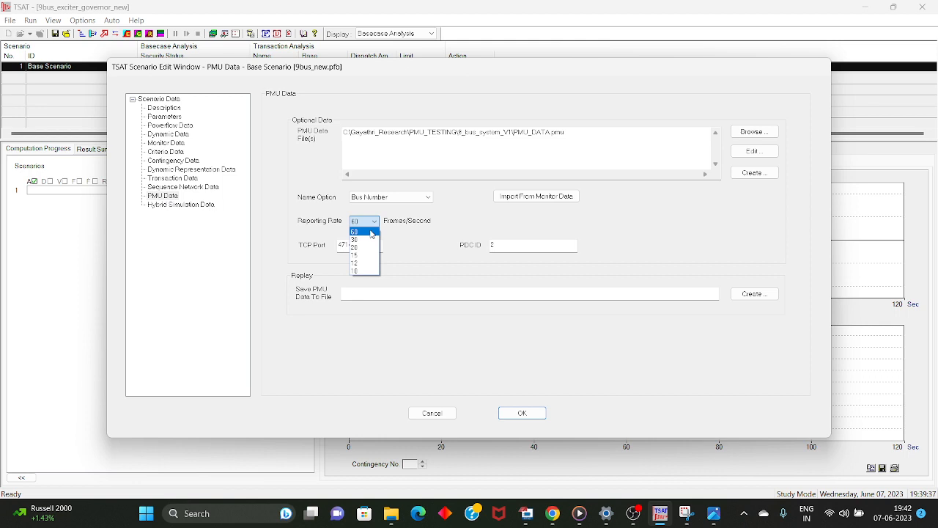
click(371, 233)
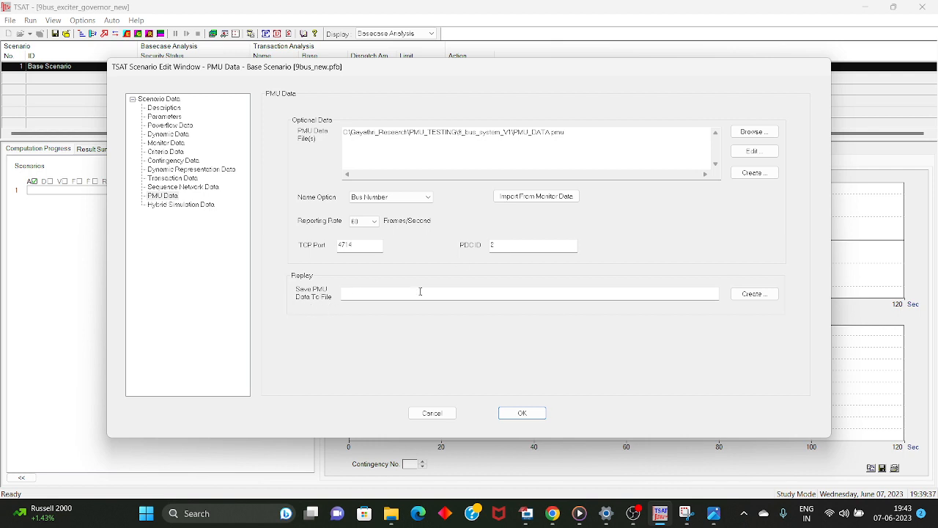
- Create a PMU data capture file named PMU_capture in the 9_bus_system_V1 folder for saving the replay data
click(756, 295)
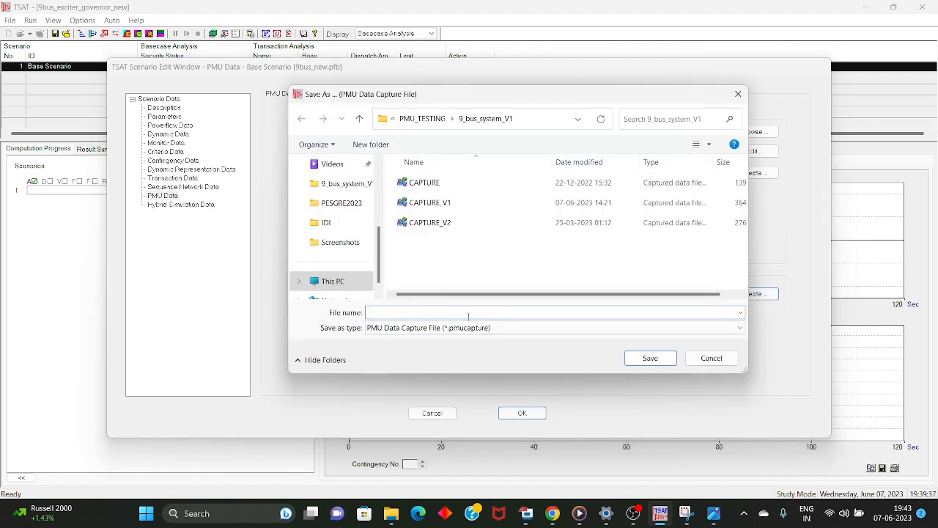
text(P)
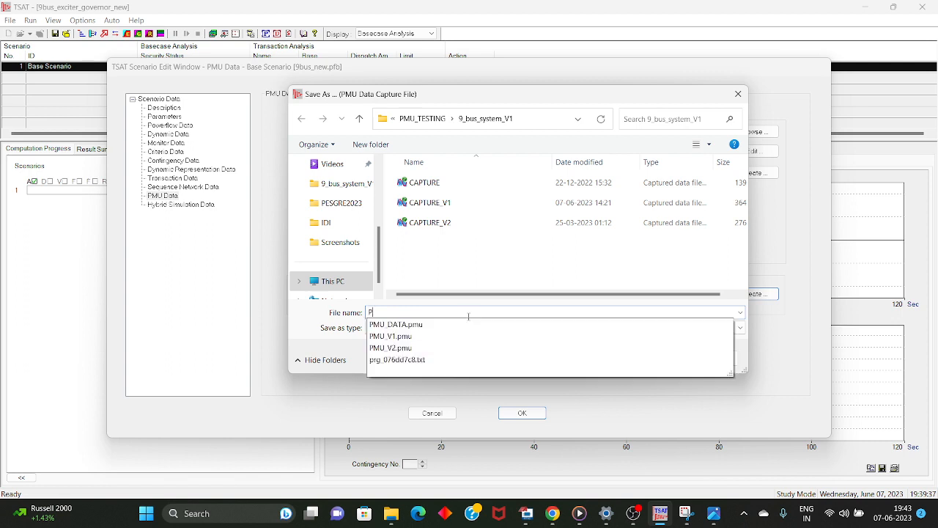
text(MU_)
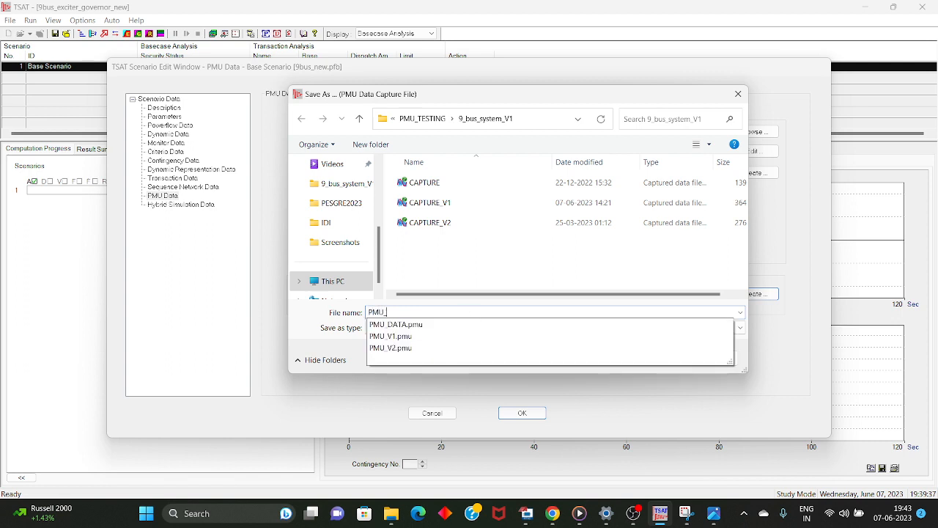
text(capture)
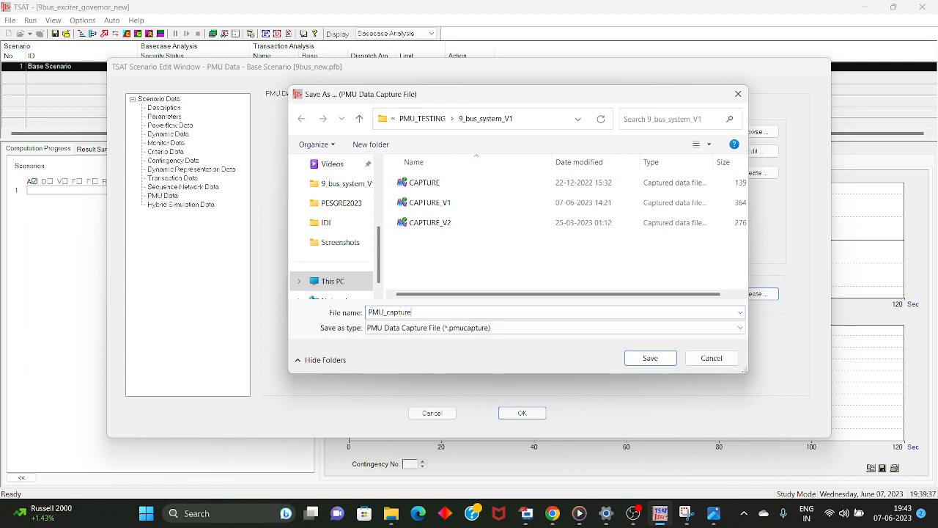
click(662, 360)
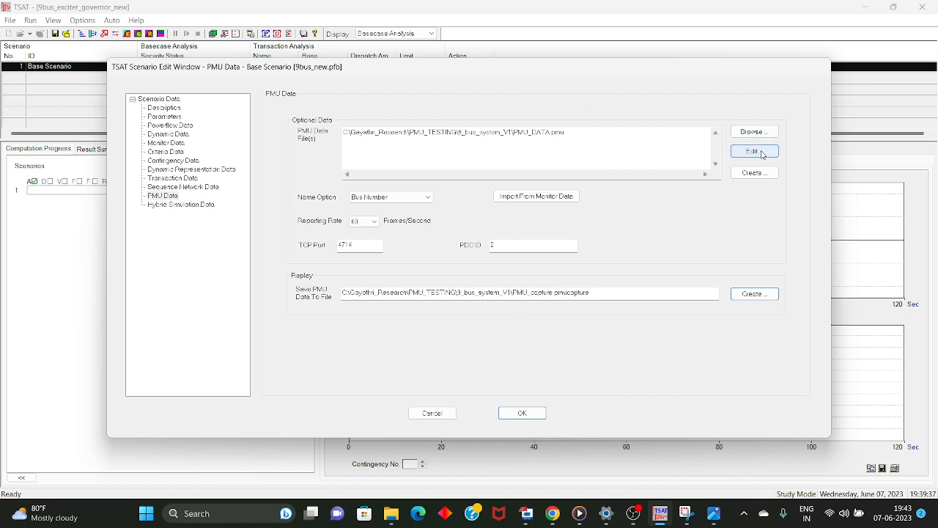
- Review the generator and bus entries in the PMU_DATA.pmu file without changing them
click(755, 151)
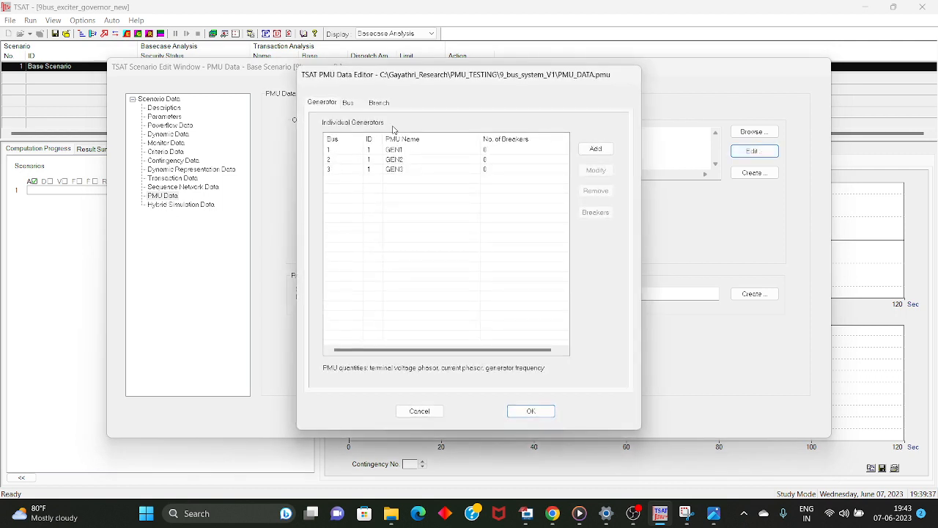
click(349, 102)
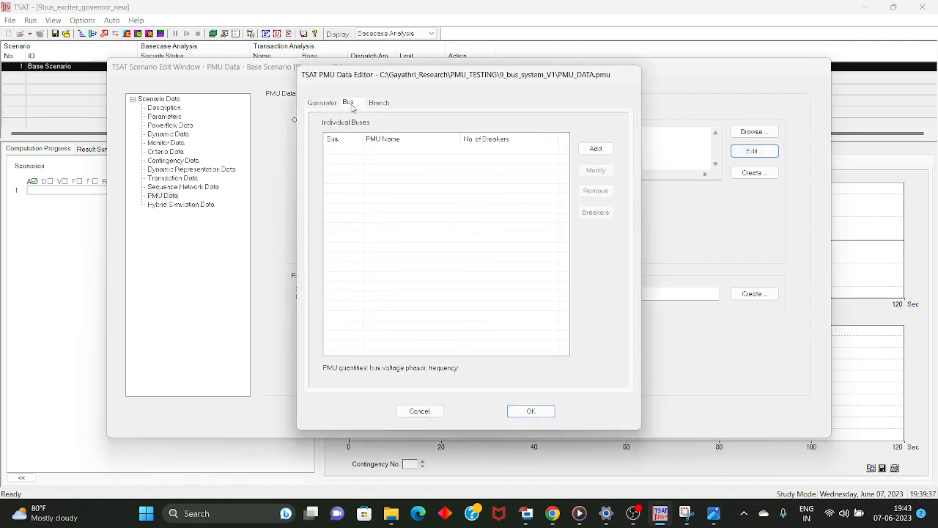
click(424, 411)
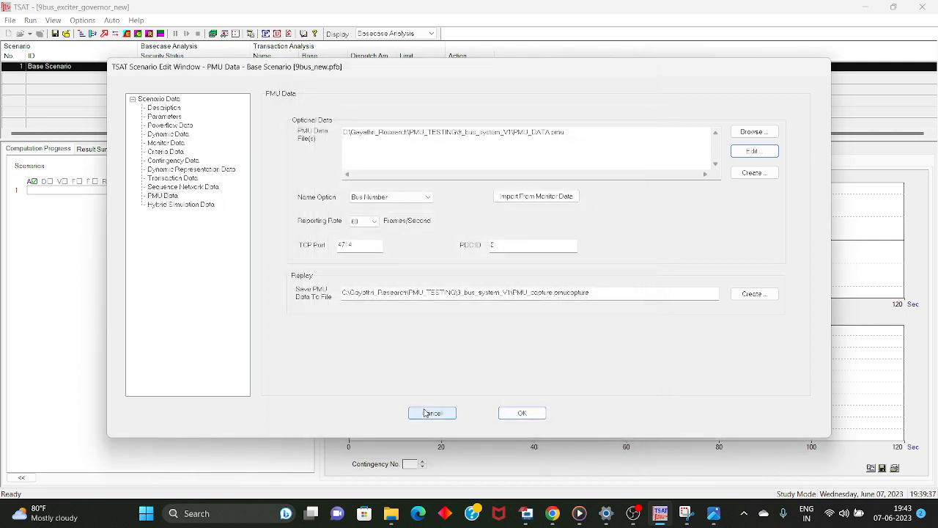
- Accept the PMU data settings of the base scenario and save the case
click(529, 414)
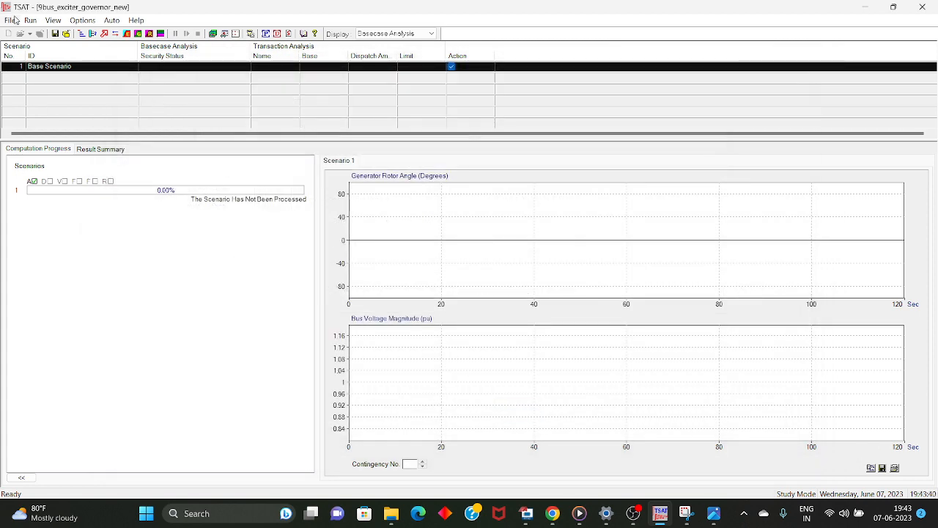
click(14, 19)
click(23, 65)
- Review the PMU simulation setup, including the selected contingency and simulation length, without running it
click(30, 20)
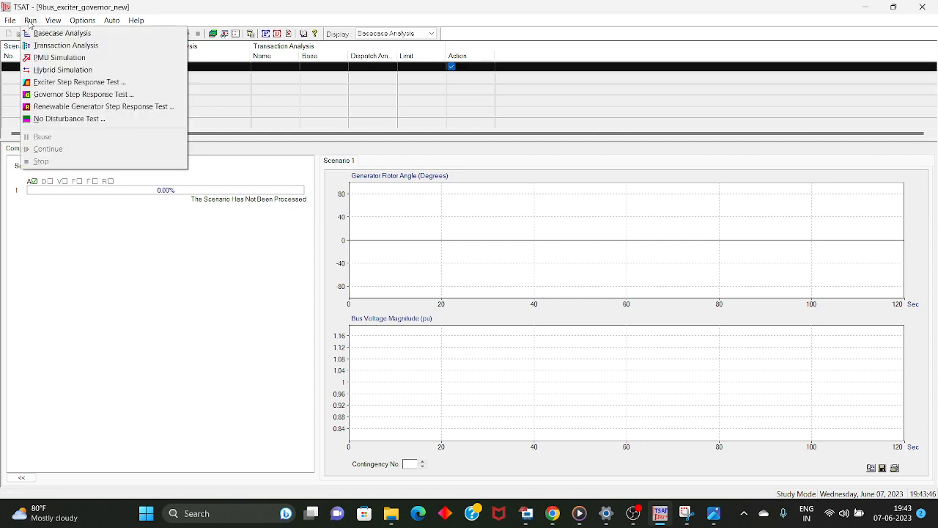
click(40, 58)
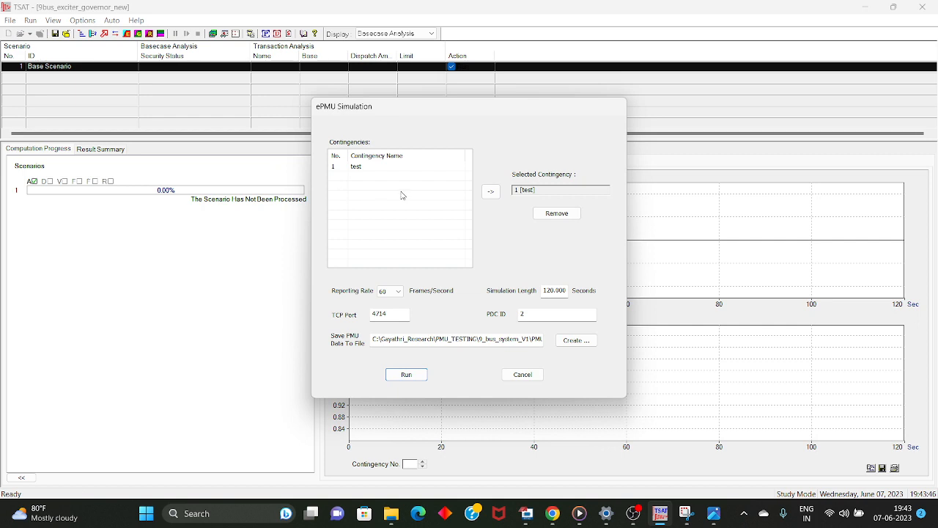
click(372, 168)
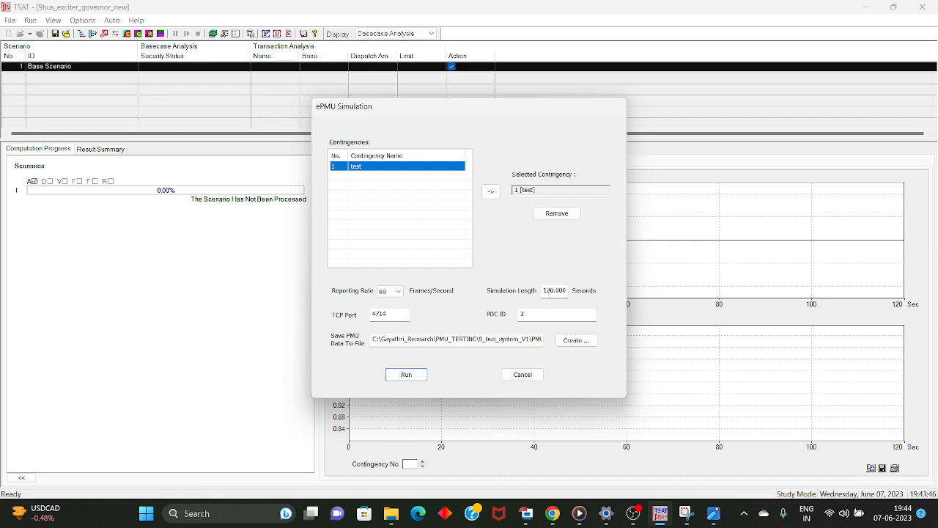
click(535, 376)
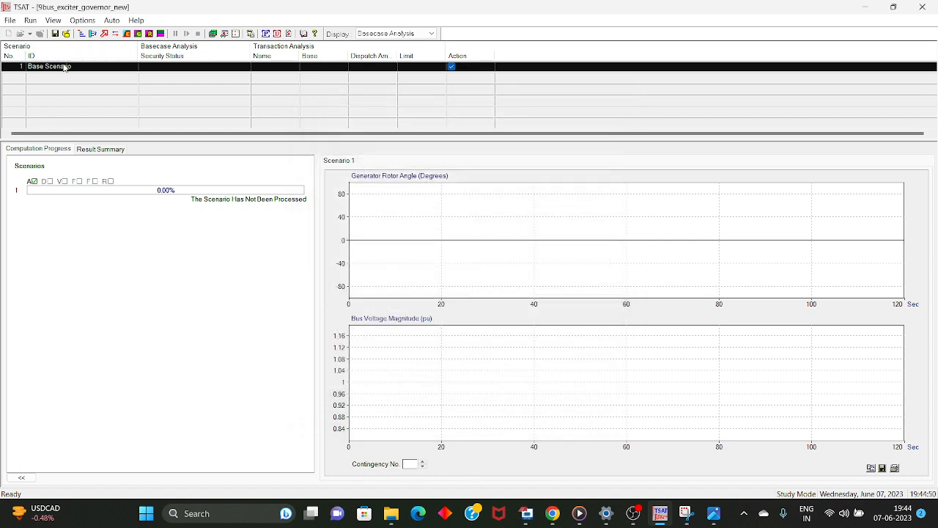
- Examine the switching commands of the test contingency in the base scenario's contingency data
click(65, 68)
double_click(65, 68)
click(173, 162)
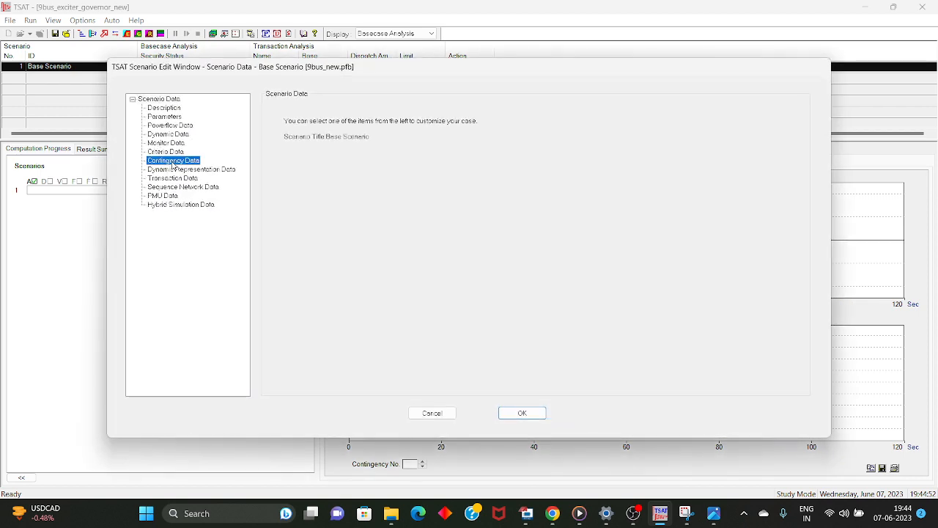
click(757, 155)
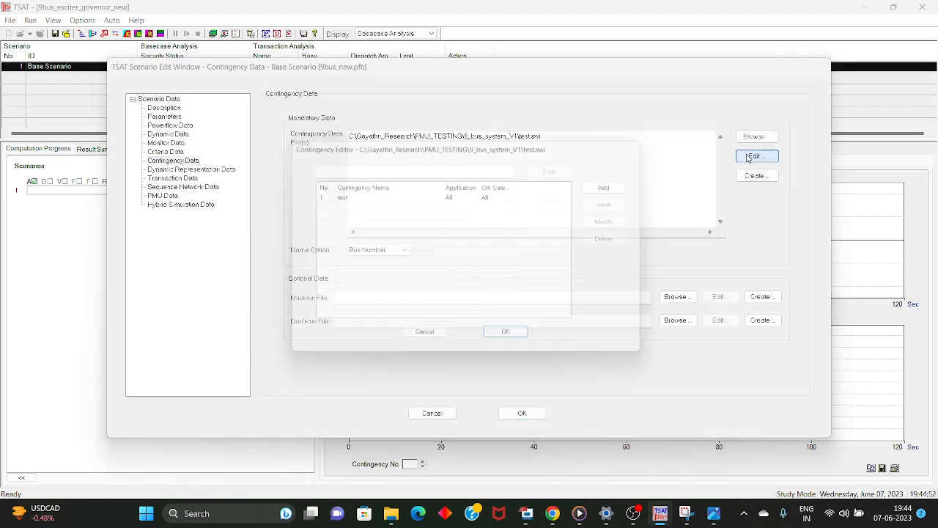
double_click(370, 194)
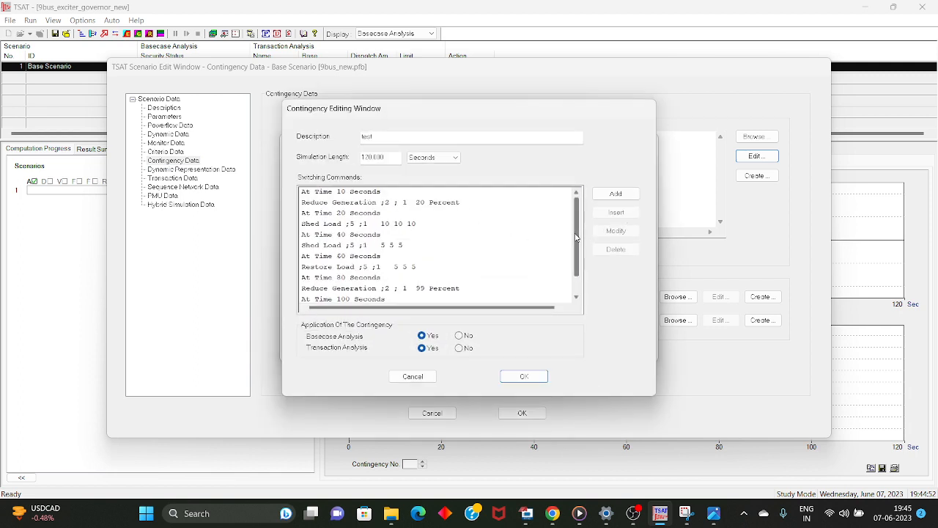
scroll(577, 252, down, 1)
scroll(578, 253, up, 1)
- Accept the test contingency, overwrite the existing switching file test.swi, and accept the scenario data
click(521, 376)
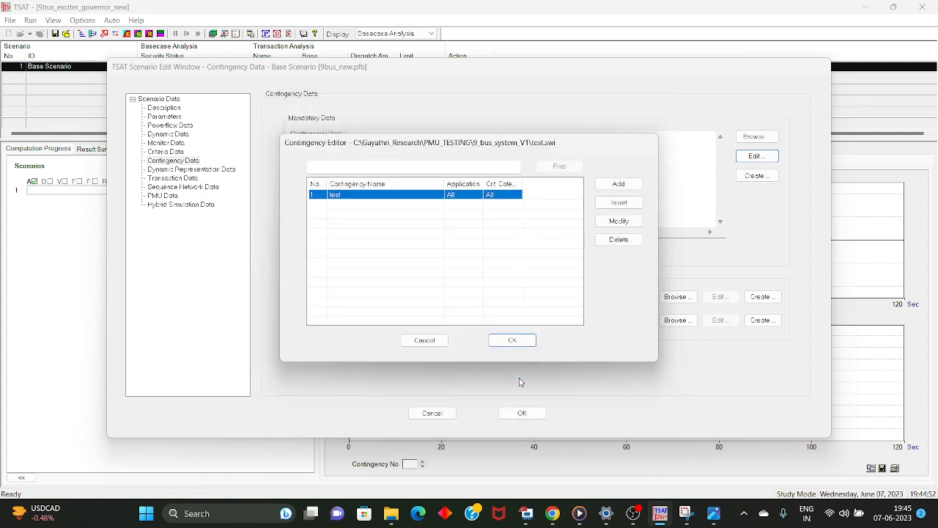
click(514, 341)
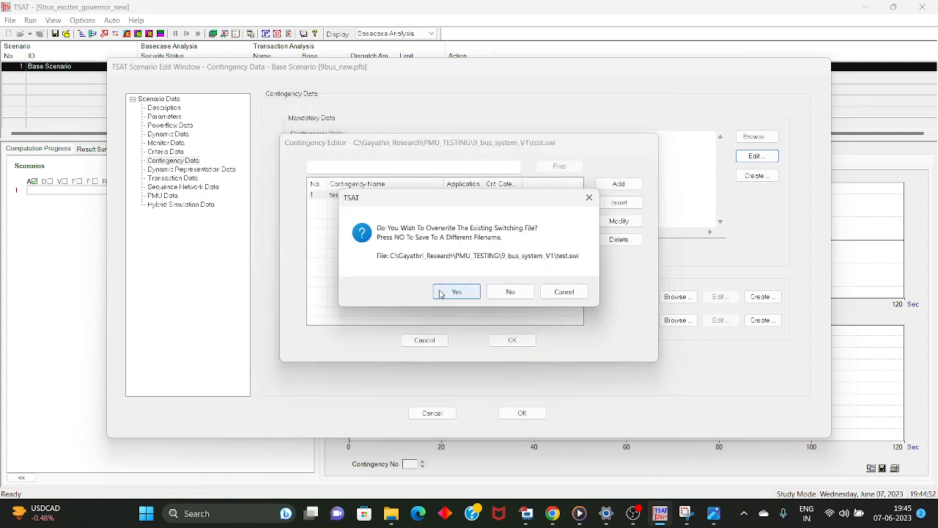
click(455, 291)
click(520, 412)
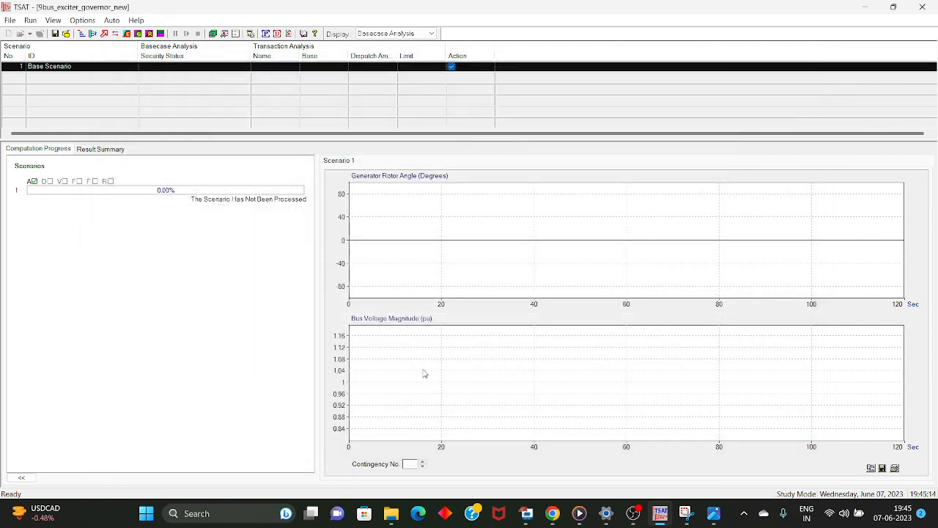
- Run the PMU simulation for the test contingency at 60 frames per second with a simulation length of 120 seconds
click(30, 21)
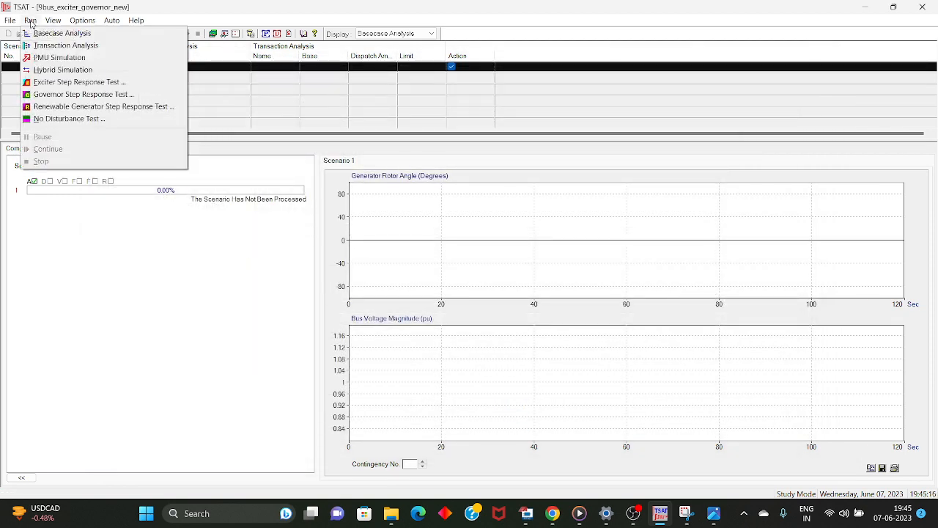
click(51, 57)
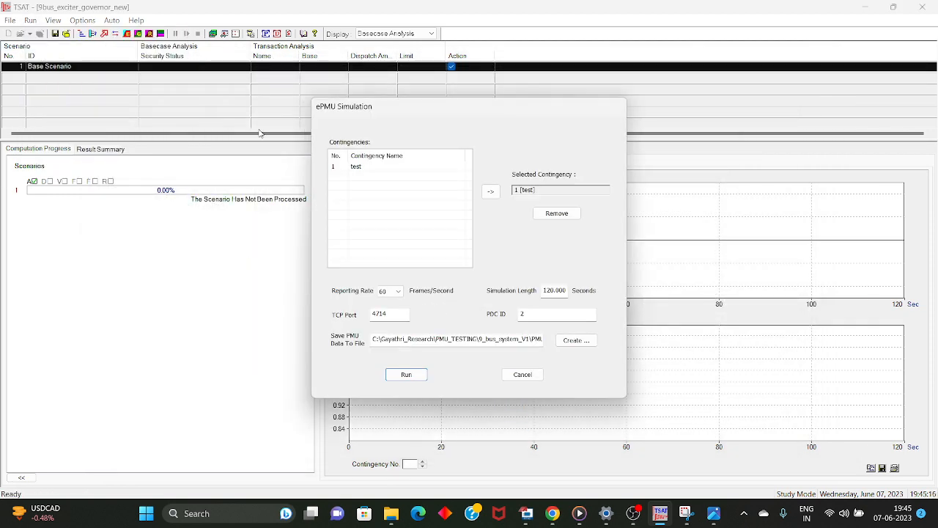
click(407, 374)
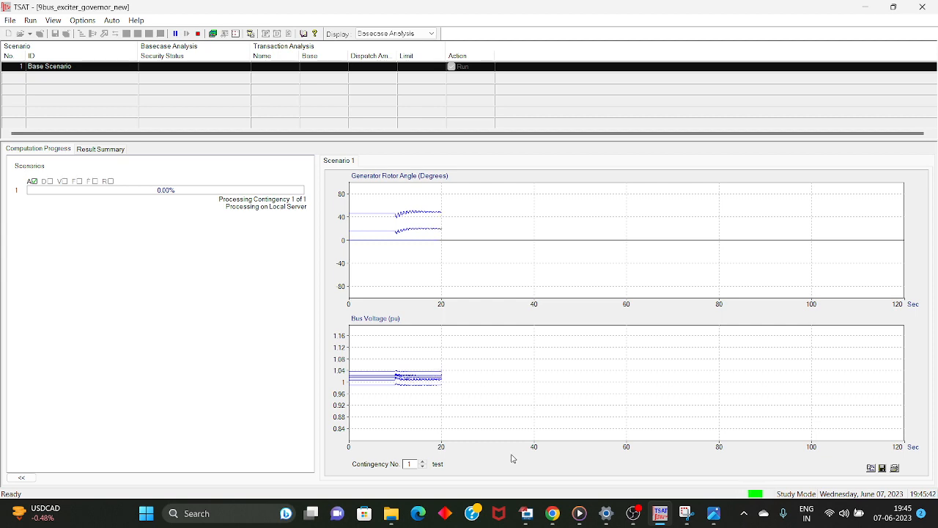
click(635, 514)
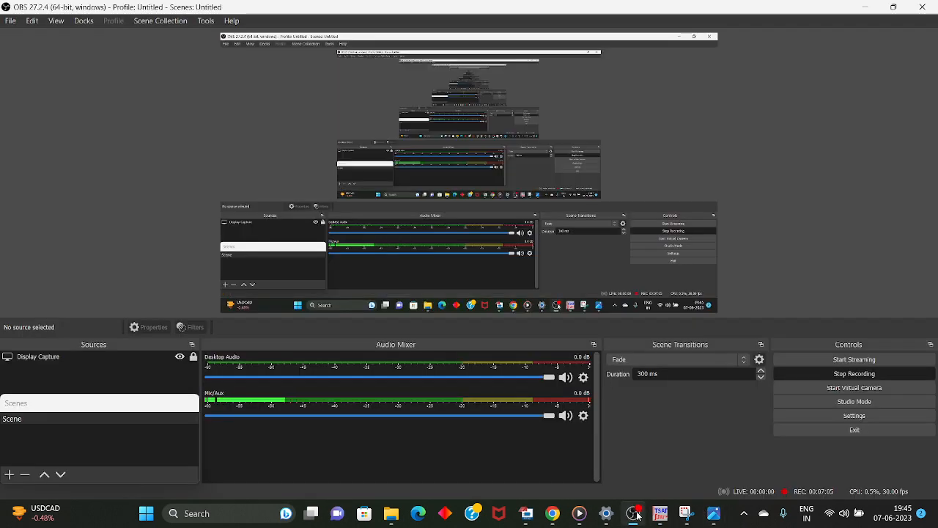